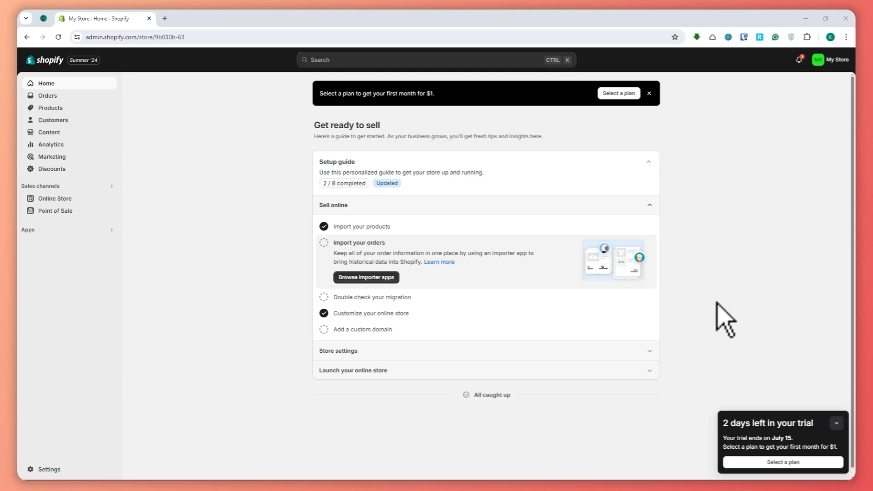
# Search the Shopify App Store for "color swatches" from the store admin
pyautogui.click(449, 59)
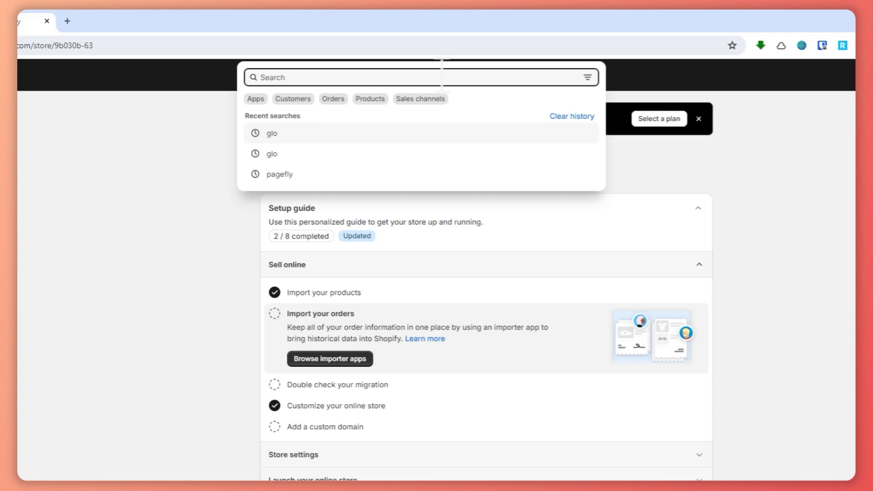
pyautogui.write('color swatches')
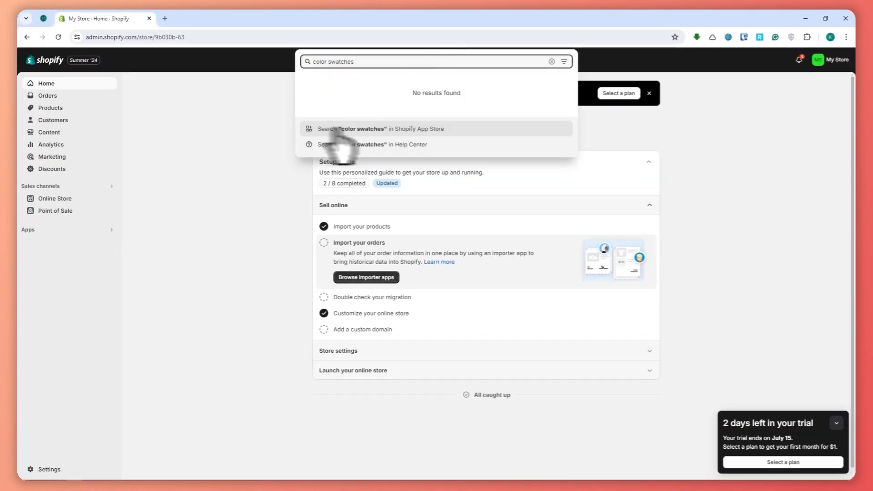
pyautogui.click(431, 130)
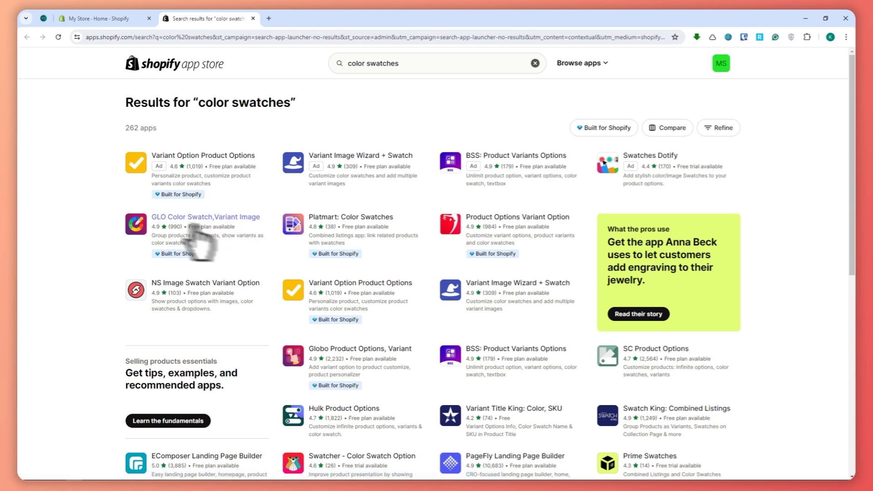
# Install the GLO Color Swatch,Variant Image app from the search results and authorize it for the store
pyautogui.scroll(-2, 468, 308)
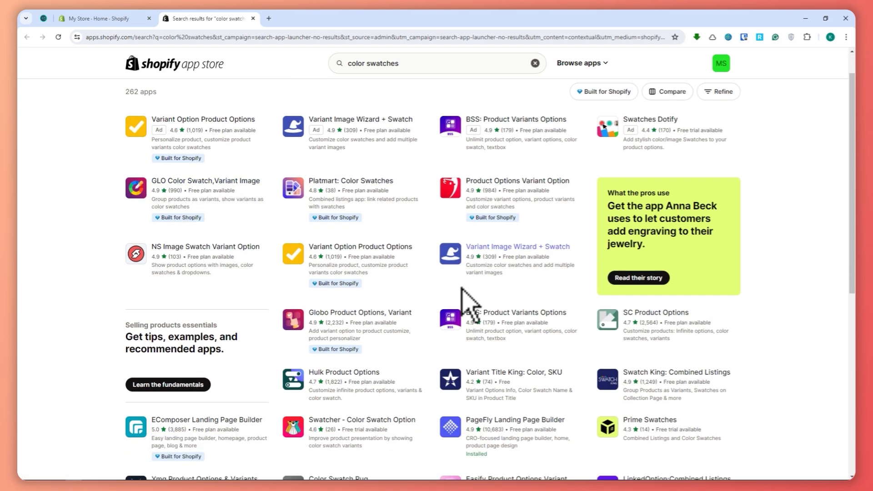
pyautogui.scroll(2, 415, 312)
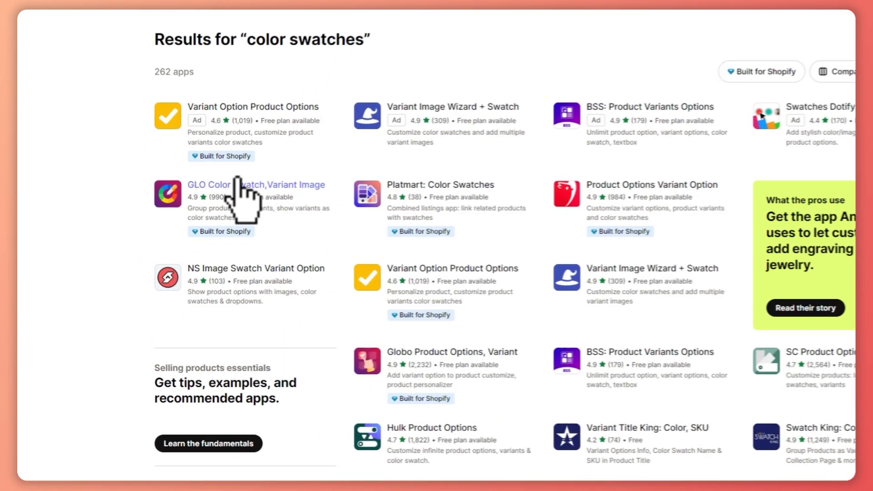
pyautogui.click(237, 178)
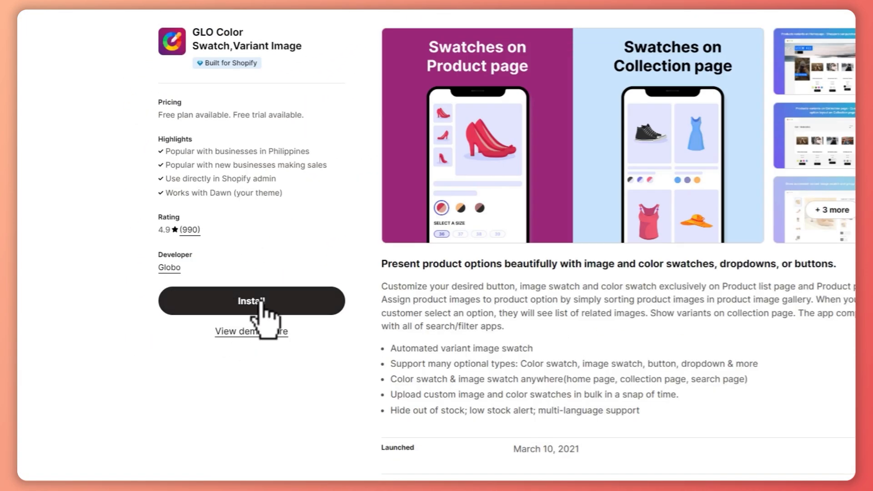
pyautogui.click(261, 300)
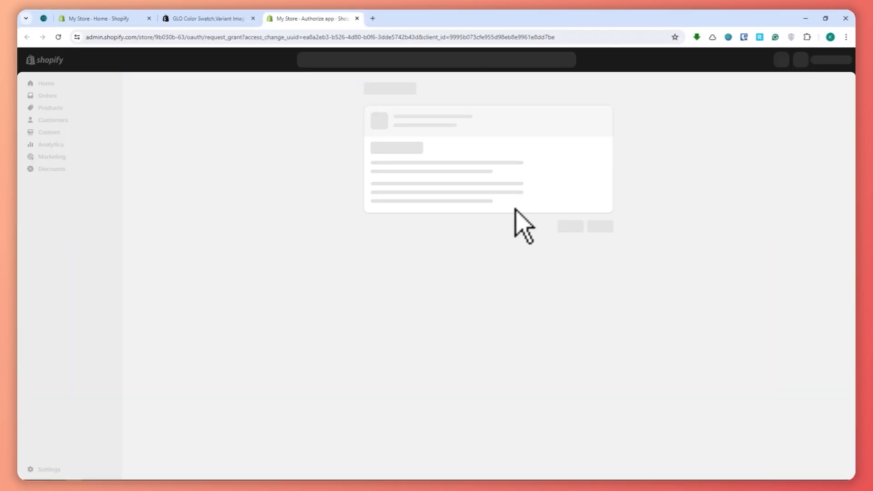
pyautogui.click(598, 251)
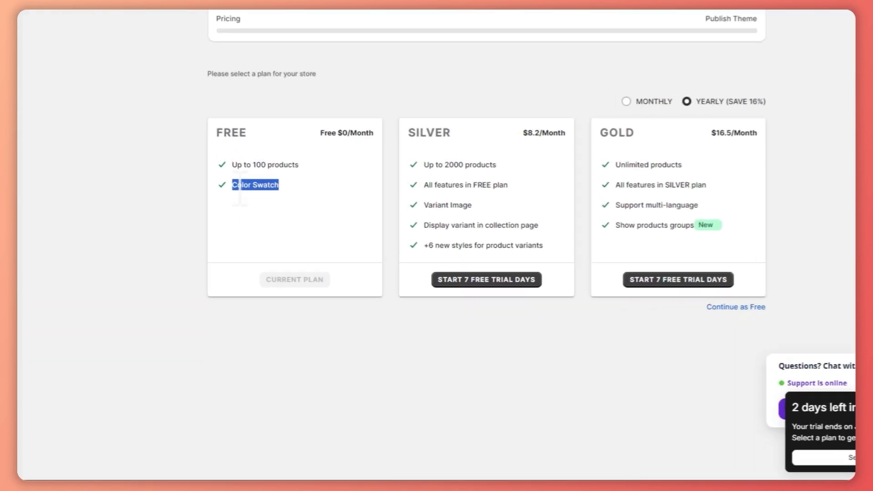
# Continue with the Free plan and decline the premium trial offer
pyautogui.click(292, 251)
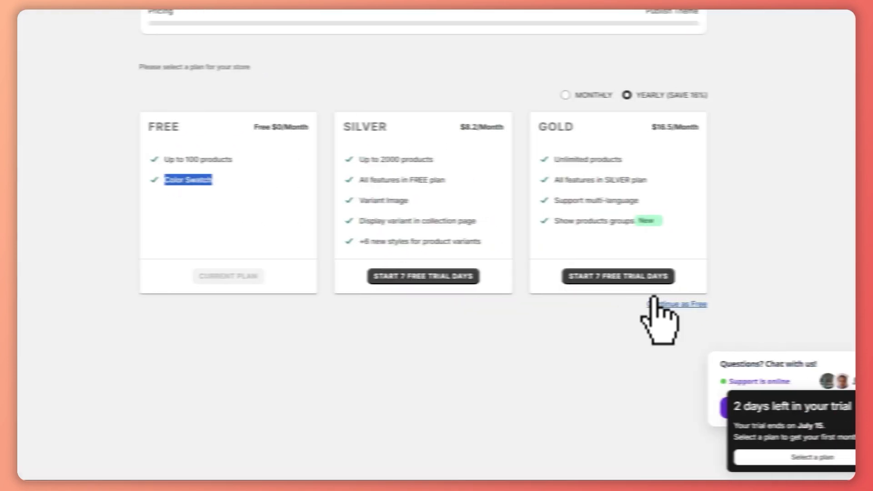
pyautogui.click(740, 304)
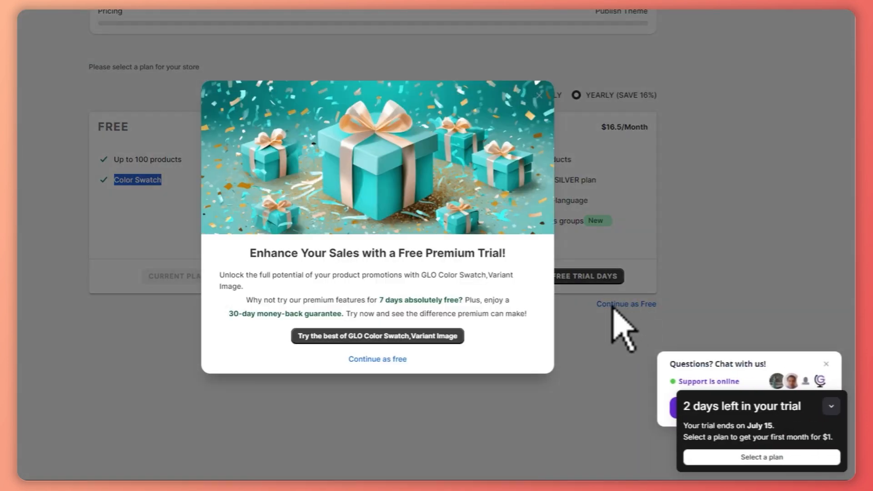
pyautogui.click(377, 359)
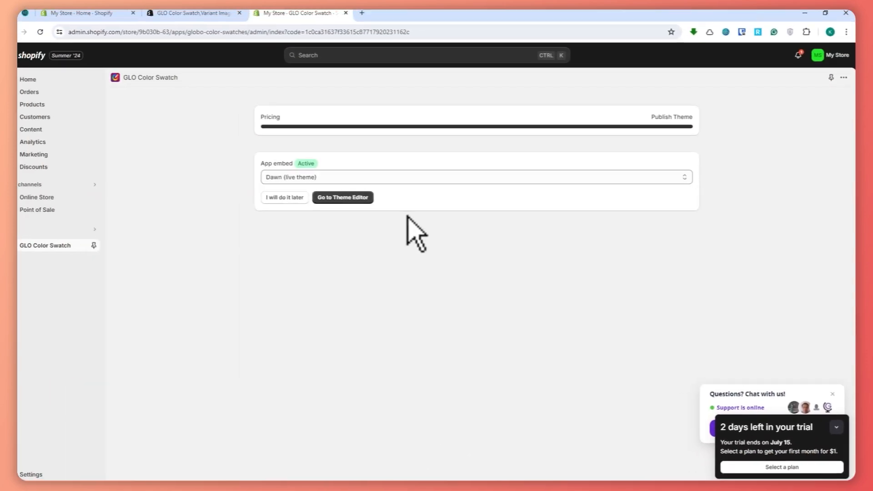
# Choose Dawn (live theme) for the app embed and make sure Globo Color Swatch is enabled in the theme editor
pyautogui.click(323, 179)
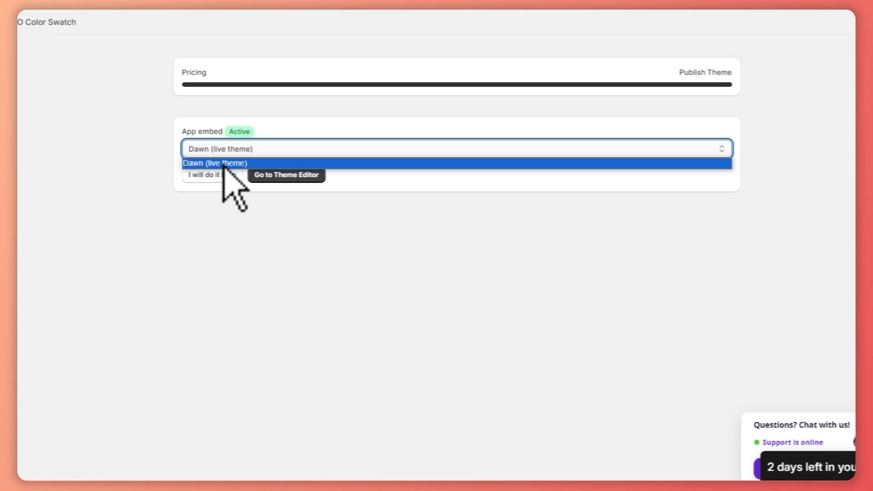
pyautogui.click(230, 163)
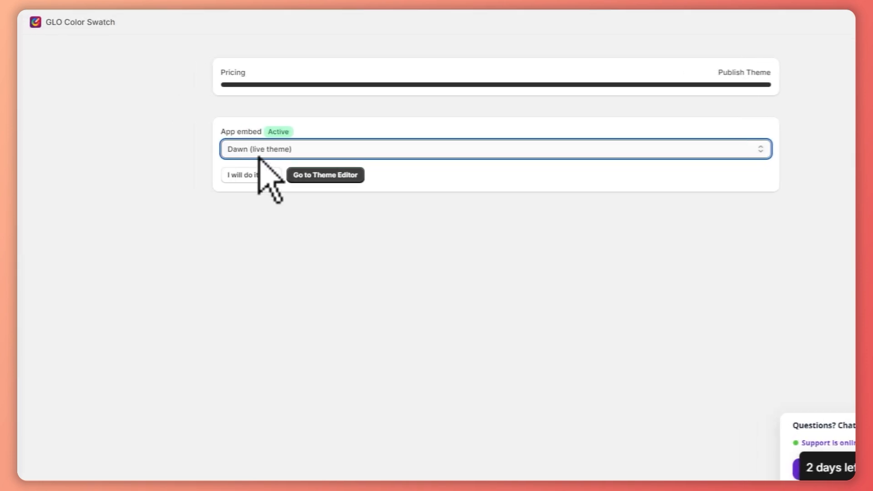
pyautogui.click(321, 178)
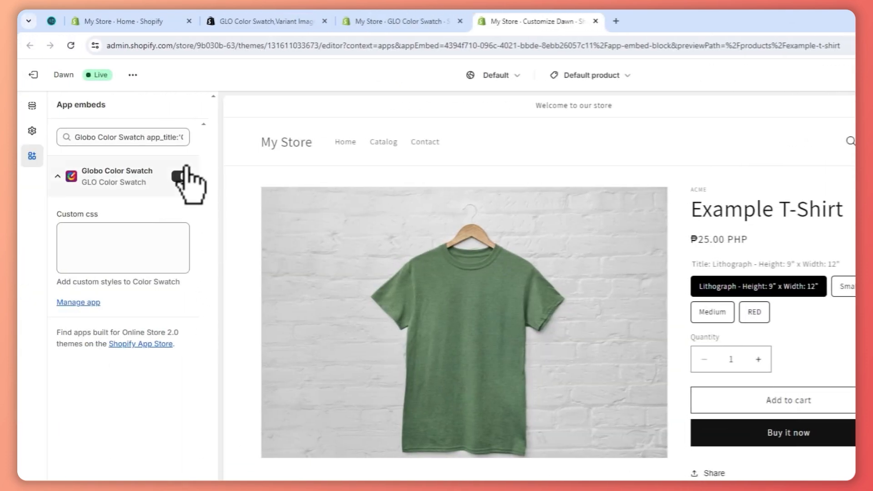
pyautogui.click(181, 176)
pyautogui.click(181, 176)
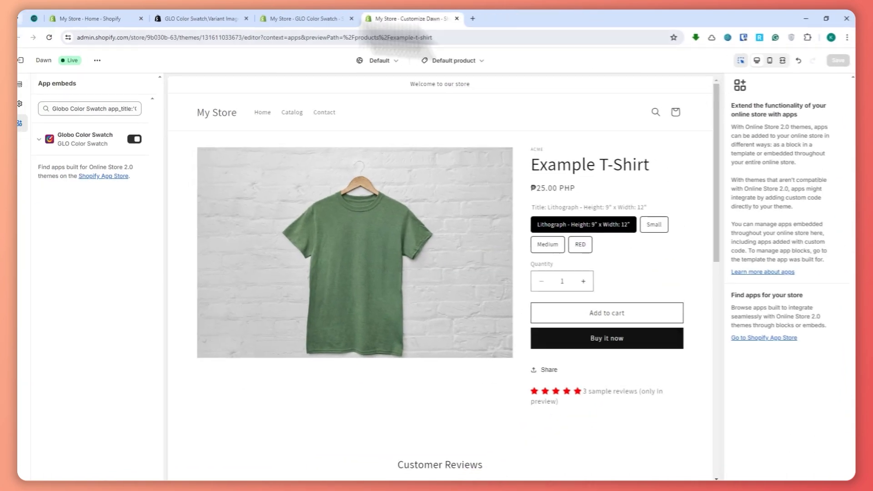
# Return to the GLO Color Swatch options page and sync the online store's product data
pyautogui.click(318, 19)
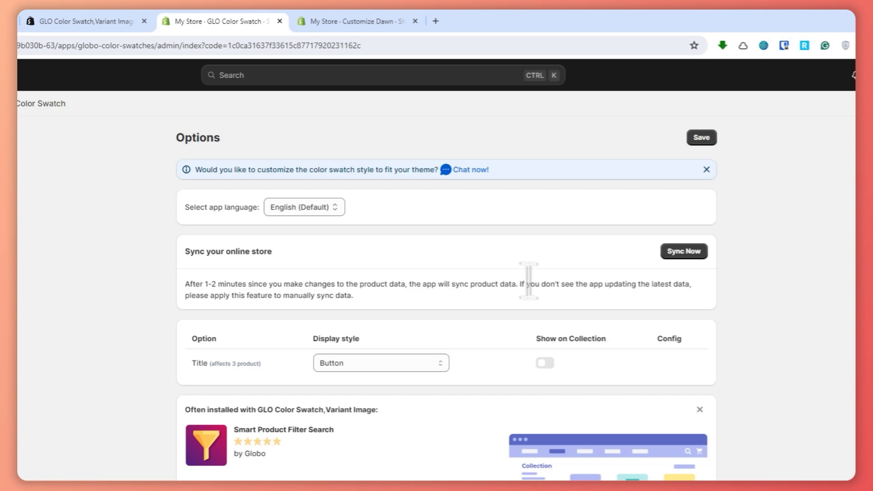
pyautogui.scroll(-3, 529, 280)
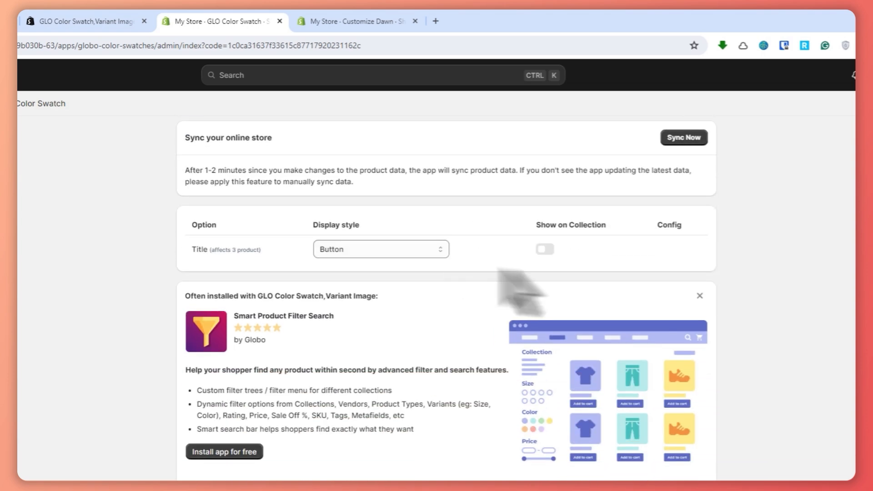
pyautogui.scroll(2, 495, 298)
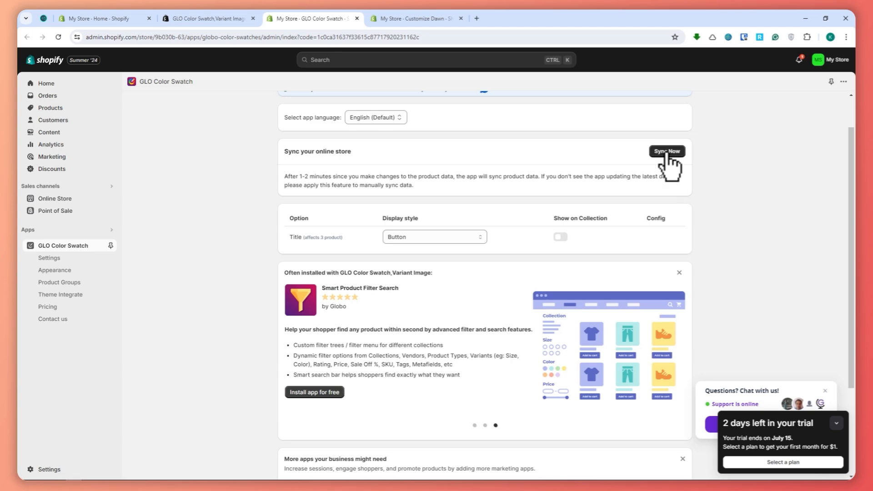
pyautogui.click(667, 152)
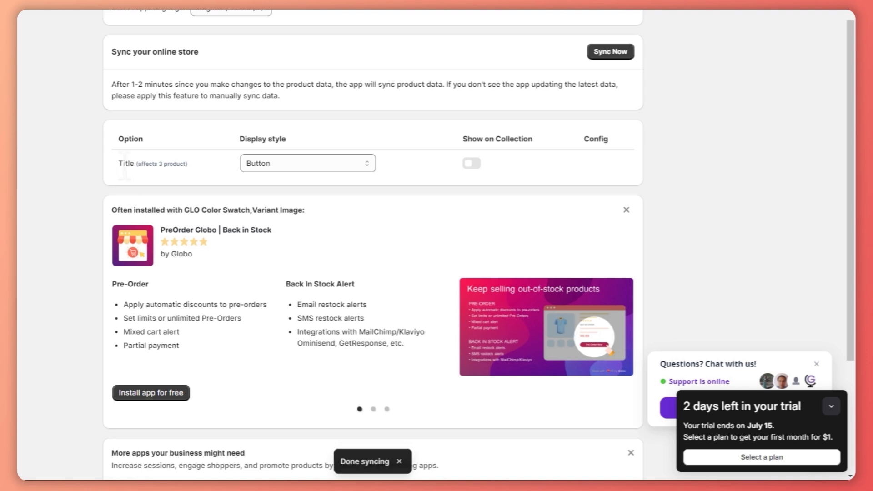
pyautogui.moveTo(122, 165); pyautogui.dragTo(196, 164)
pyautogui.moveTo(118, 164); pyautogui.dragTo(123, 165)
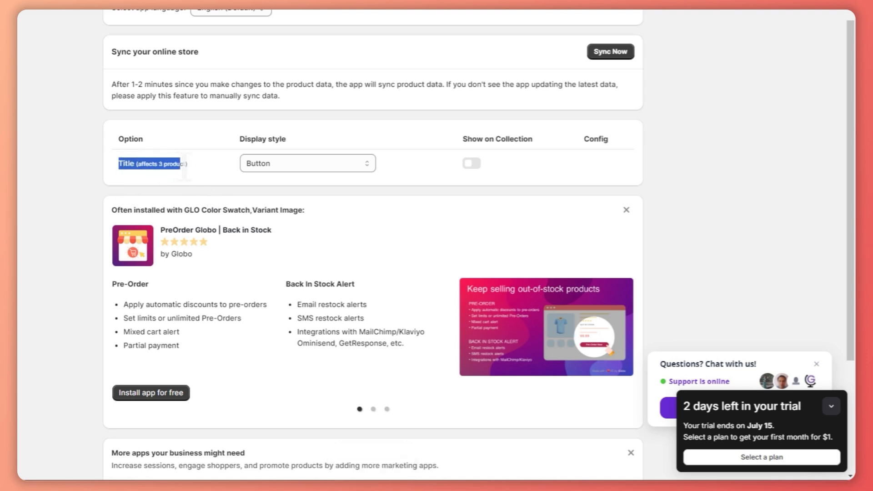
pyautogui.moveTo(185, 164)
pyautogui.mouseDown()
pyautogui.moveTo(205, 187)
pyautogui.moveTo(182, 167)
pyautogui.mouseUp()
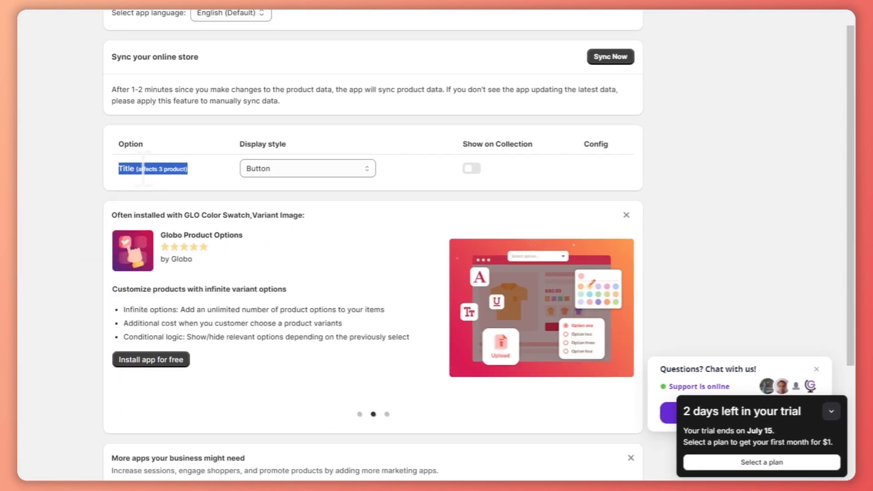
pyautogui.click(138, 166)
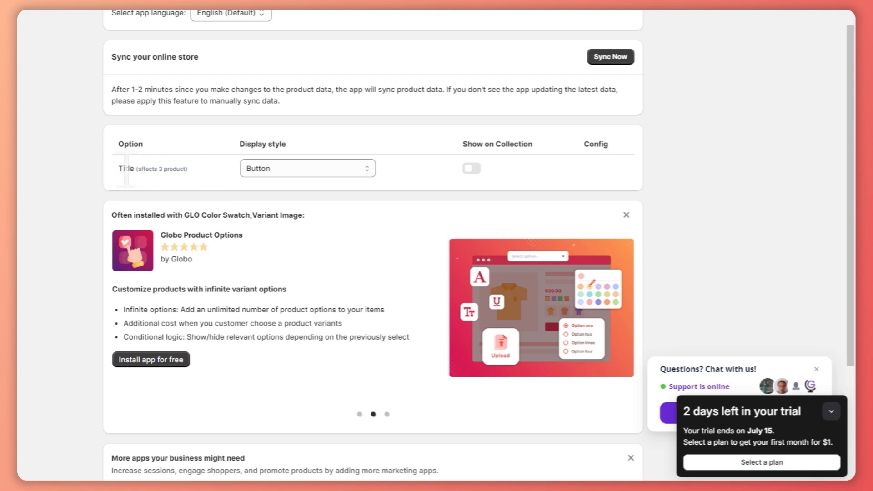
pyautogui.moveTo(115, 168); pyautogui.dragTo(175, 185)
pyautogui.click(186, 169)
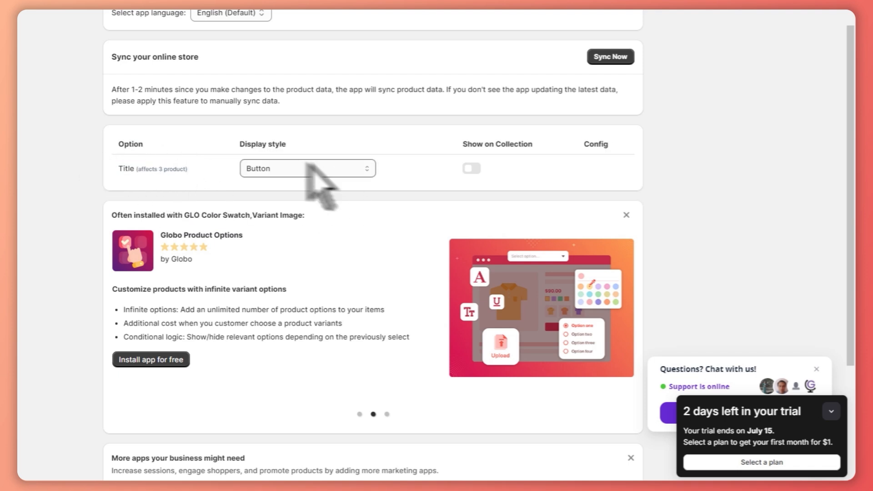
# Set the Title option's display style to Color or custom image swatch and save the options
pyautogui.click(264, 171)
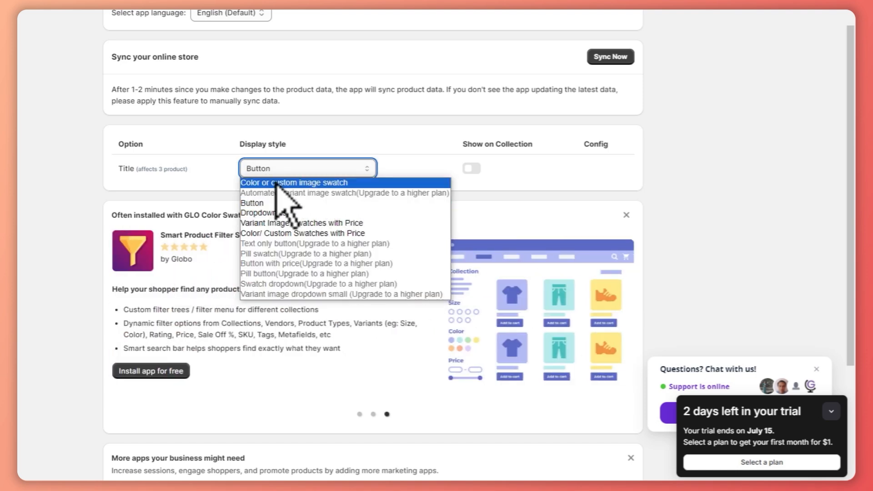
pyautogui.click(280, 183)
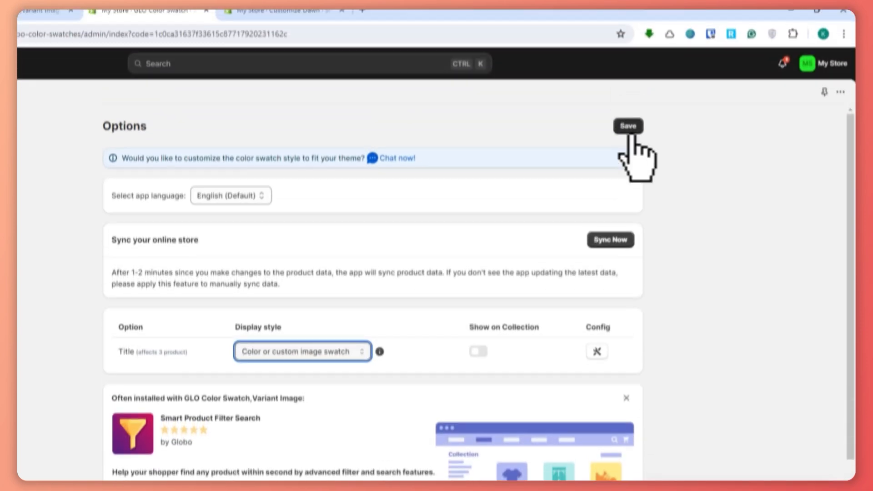
pyautogui.click(629, 137)
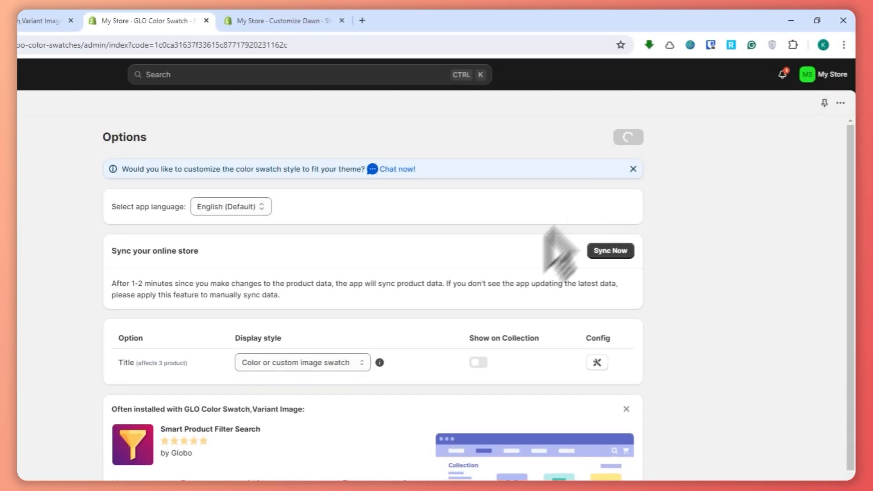
# Open the Title option's swatch configuration and set Color 1 of the Grey item to pure red
pyautogui.click(598, 360)
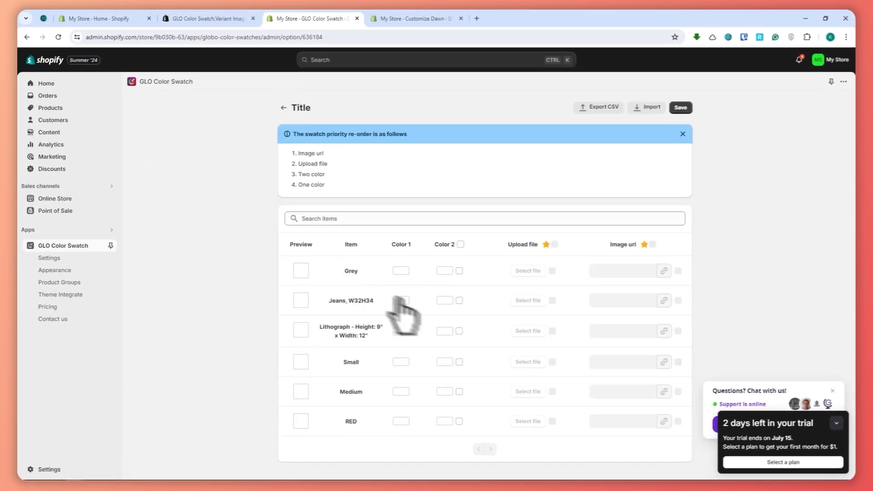
pyautogui.click(400, 271)
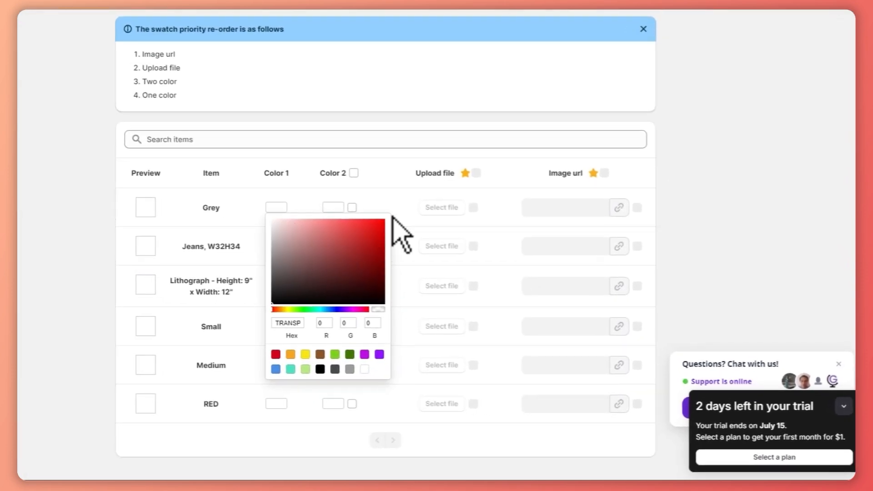
pyautogui.moveTo(385, 219); pyautogui.dragTo(399, 213)
# Set Color 1 to bright yellow for Jeans, W32H34 and to bright green for the Lithograph item
pyautogui.click(276, 246)
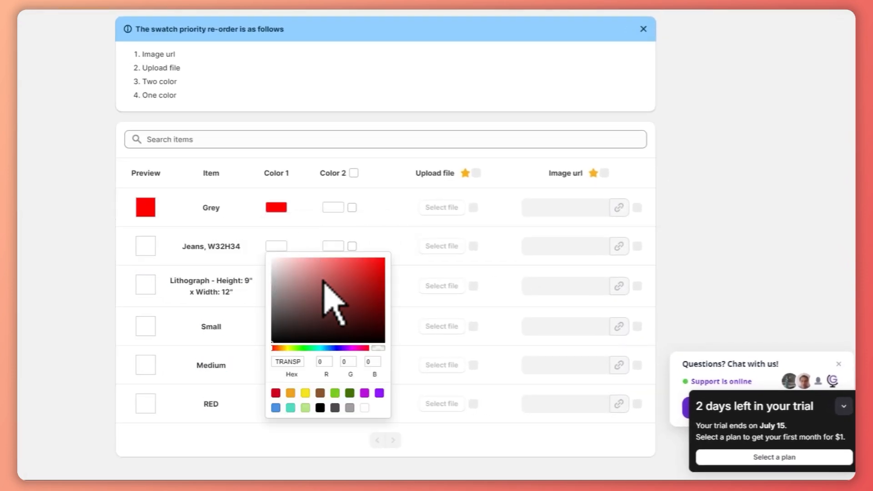
pyautogui.click(289, 348)
pyautogui.moveTo(438, 225); pyautogui.dragTo(446, 221)
pyautogui.click(271, 246)
pyautogui.moveTo(338, 281); pyautogui.dragTo(414, 249)
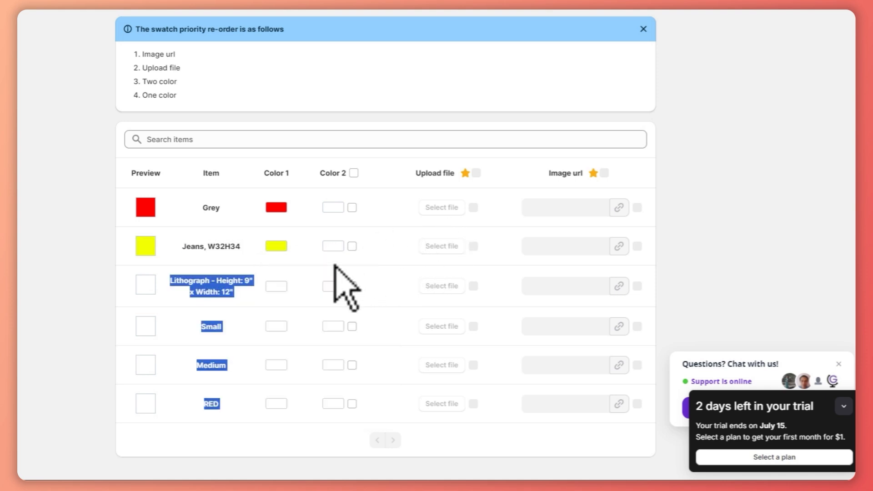
pyautogui.click(274, 289)
pyautogui.click(305, 388)
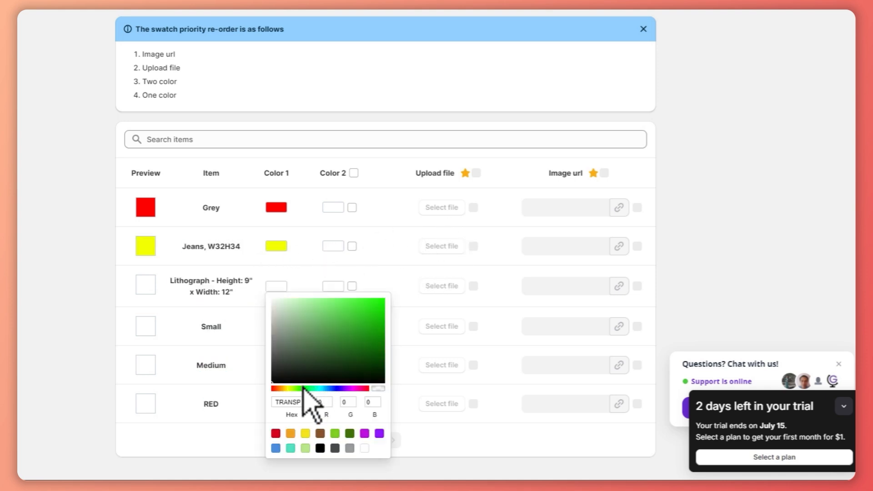
pyautogui.moveTo(307, 390); pyautogui.dragTo(366, 316)
# Set Color 1 to black for the Small and Medium items and to blue for the RED item
pyautogui.click(276, 326)
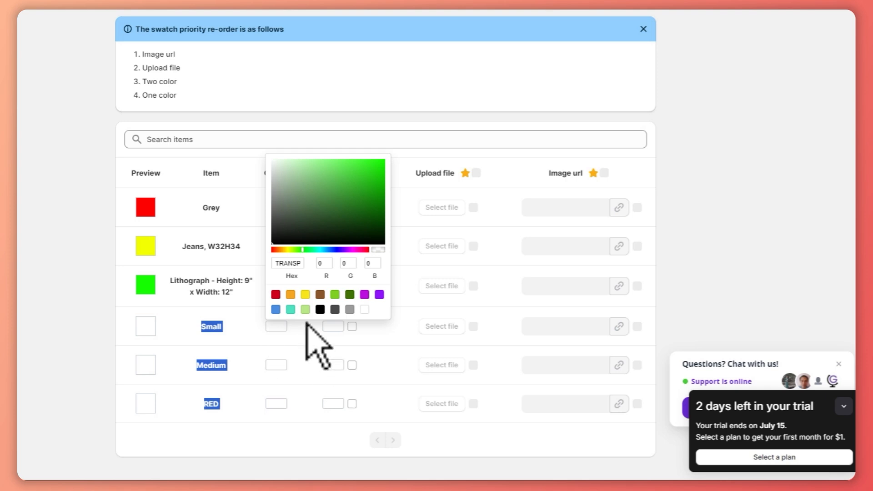
pyautogui.click(315, 232)
pyautogui.click(271, 365)
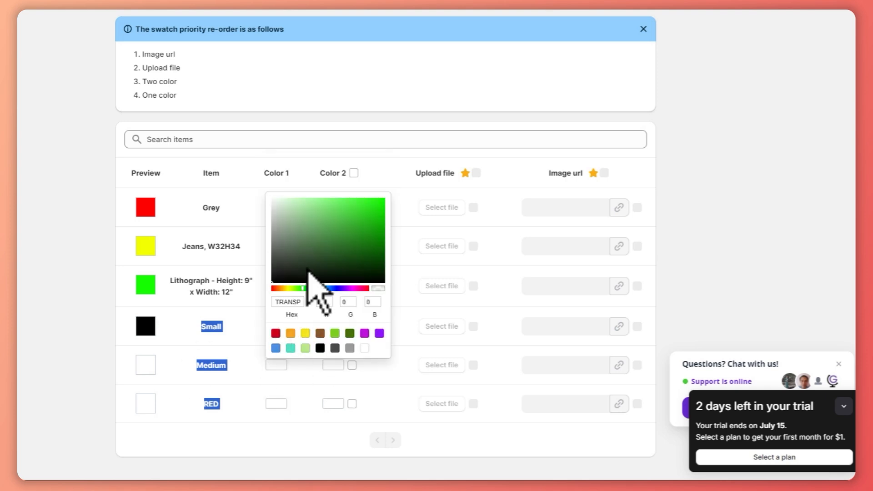
pyautogui.moveTo(294, 227); pyautogui.dragTo(230, 169)
pyautogui.click(274, 404)
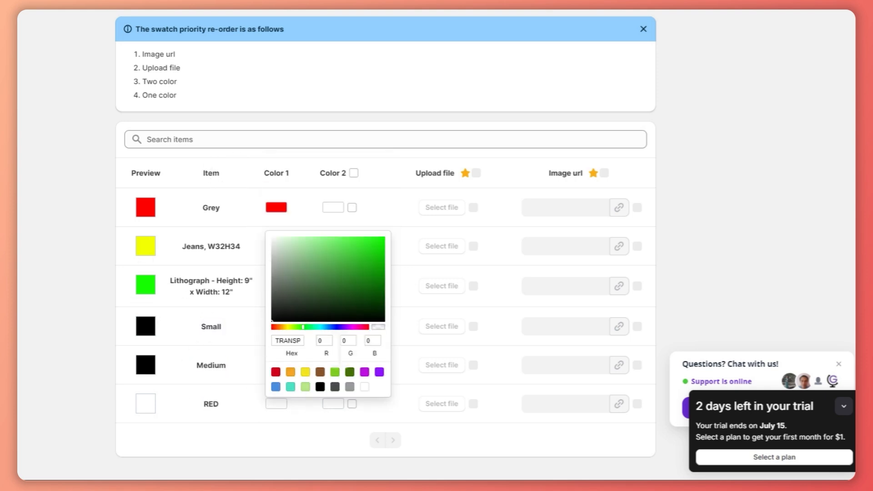
pyautogui.click(340, 327)
pyautogui.moveTo(388, 280); pyautogui.dragTo(419, 224)
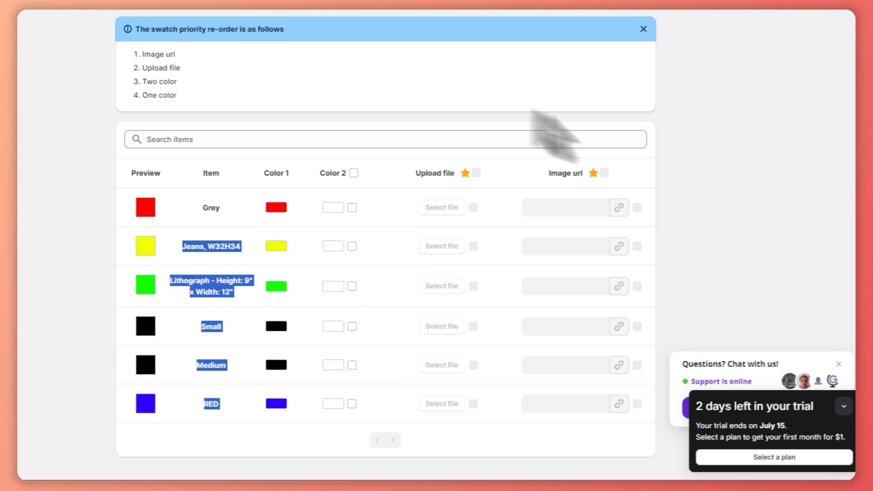
# Open the Dawn theme for customization and go through the catalog to the Example T-Shirt product page
pyautogui.click(102, 203)
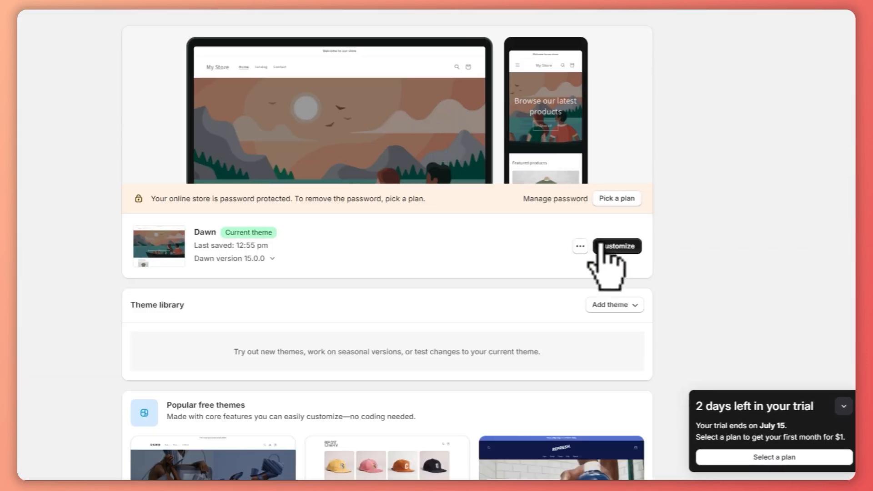
pyautogui.click(618, 248)
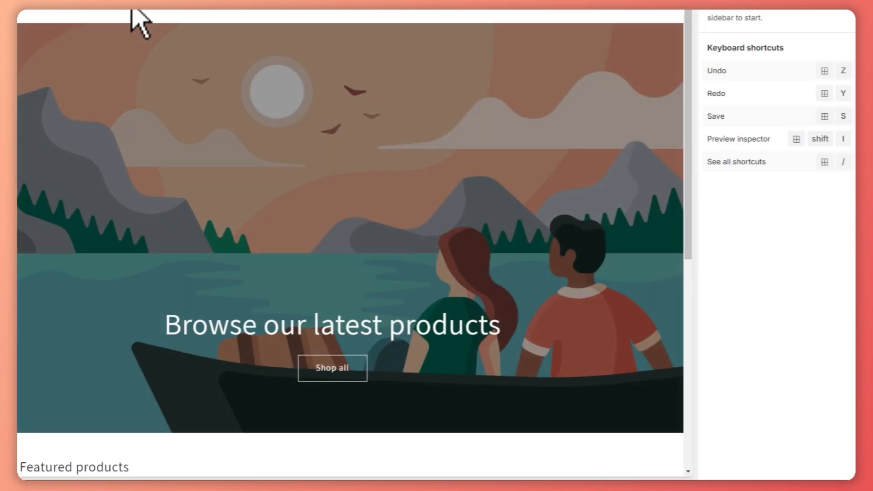
pyautogui.click(146, 17)
pyautogui.click(146, 17)
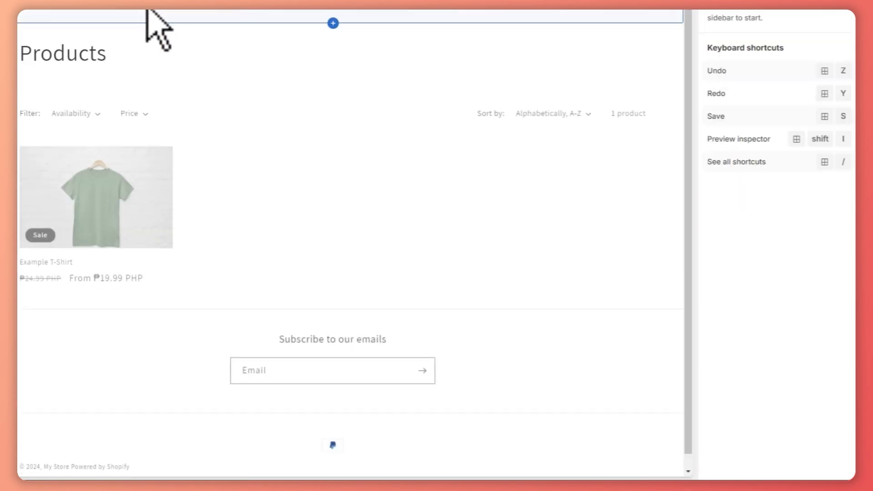
pyautogui.click(109, 177)
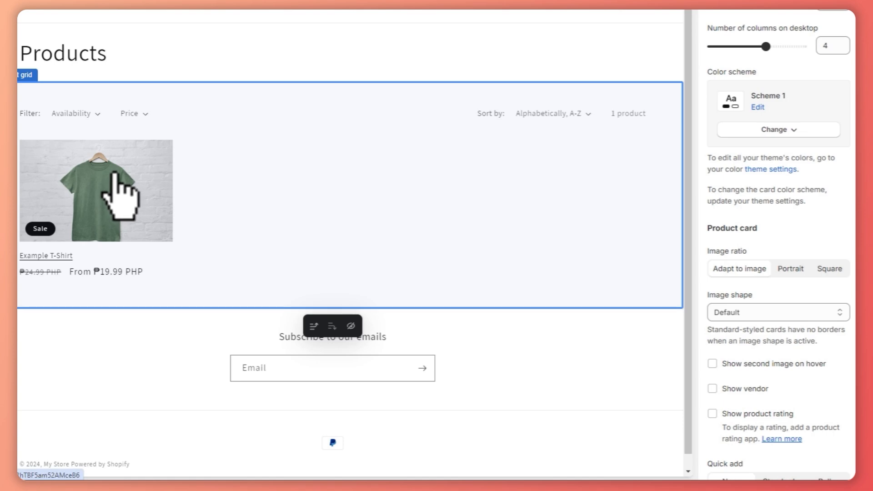
pyautogui.click(112, 178)
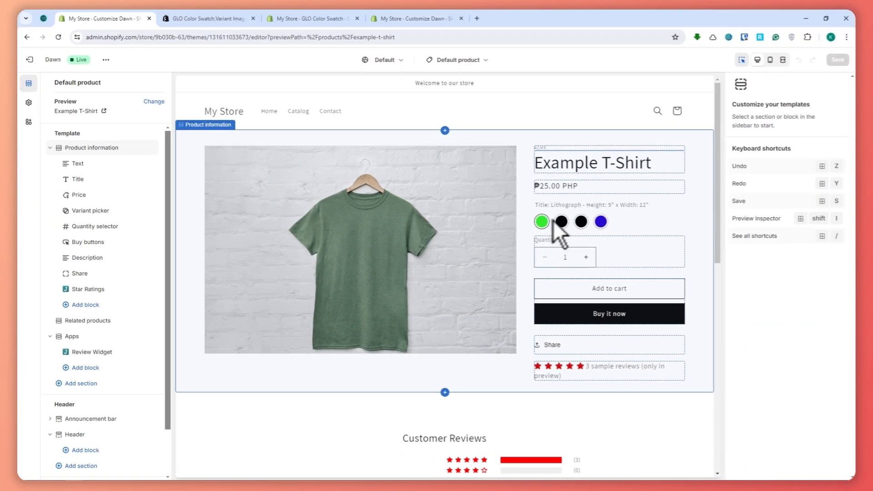
# Test the Small, Medium and RED color swatches in the Example T-Shirt preview
pyautogui.click(478, 143)
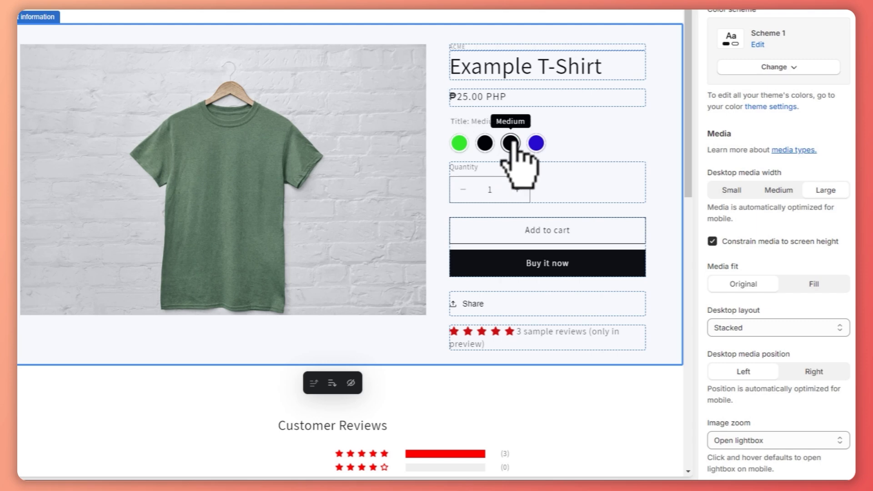
pyautogui.click(531, 144)
pyautogui.click(517, 141)
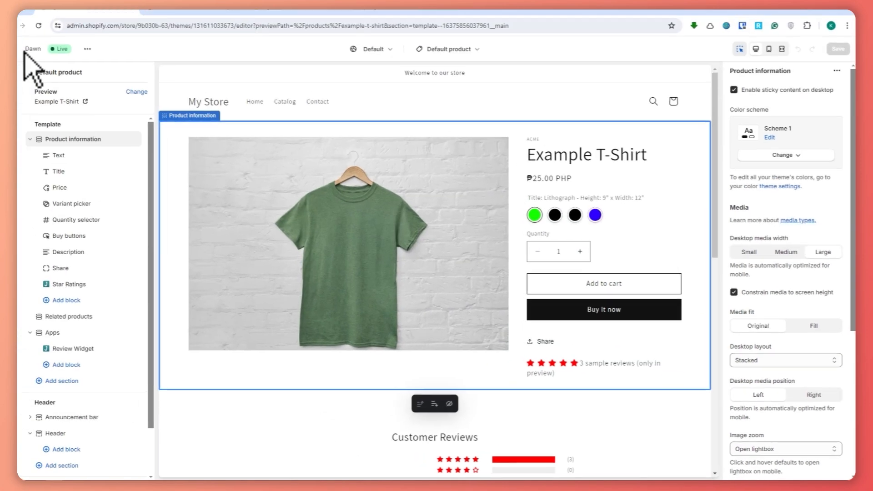
# Leave the theme editor, open the T-shirt product in the store admin and review its variant list
pyautogui.click(28, 51)
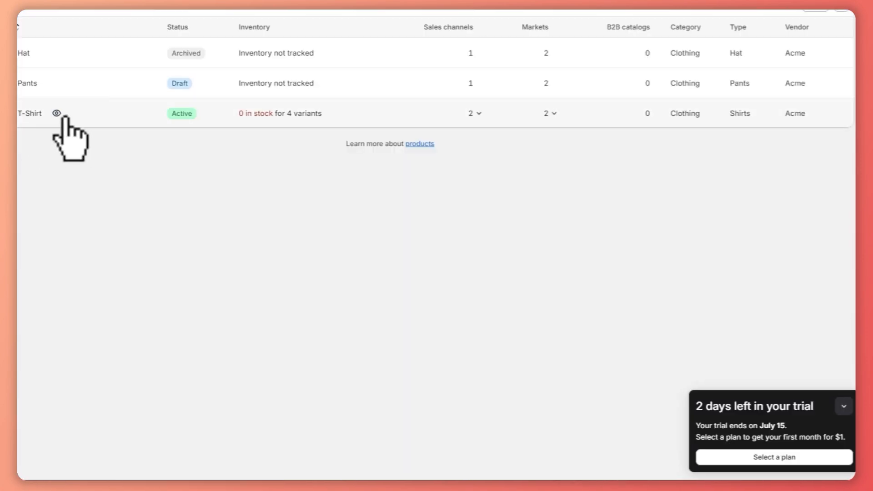
pyautogui.click(27, 113)
pyautogui.scroll(-8, 249, 219)
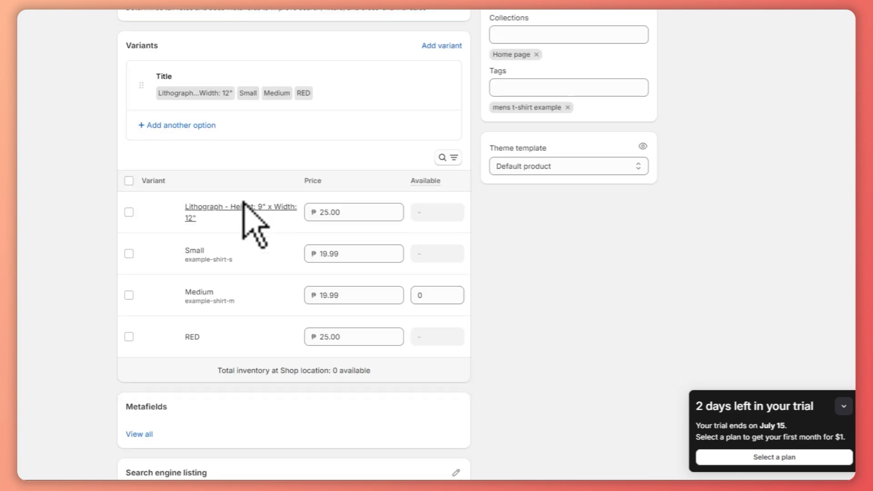
pyautogui.scroll(-3, 248, 203)
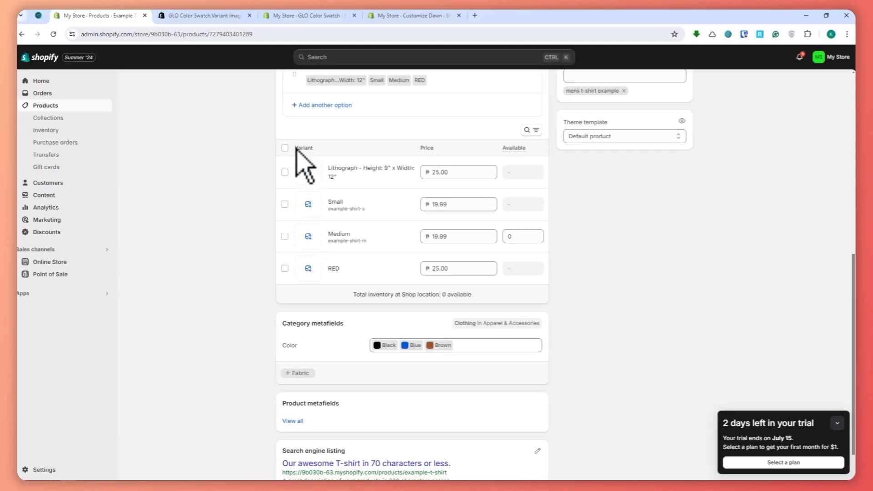
pyautogui.doubleClick(301, 148)
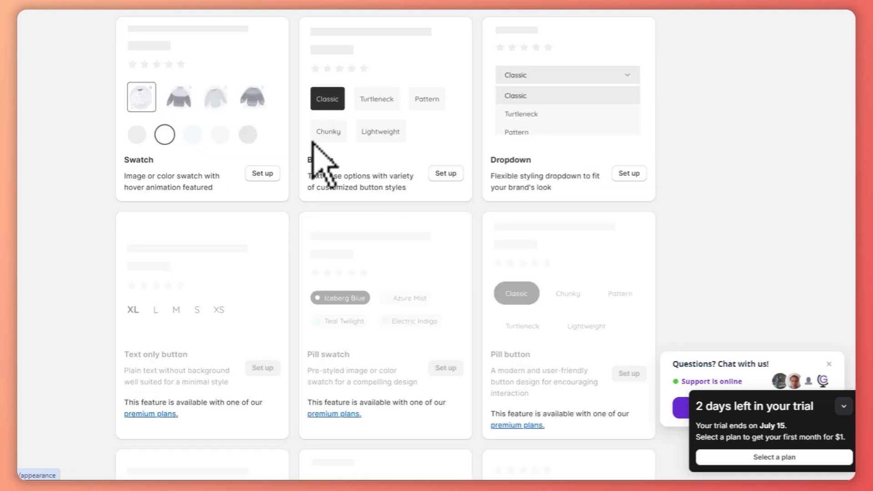
# Open the Swatch style's appearance setup and set its size to 33 px and spacing to 11 px
pyautogui.click(259, 176)
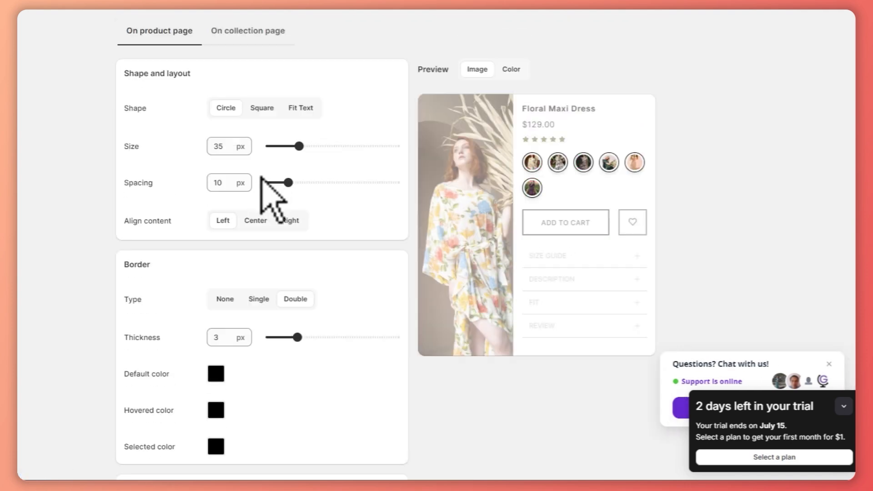
pyautogui.scroll(-3, 331, 195)
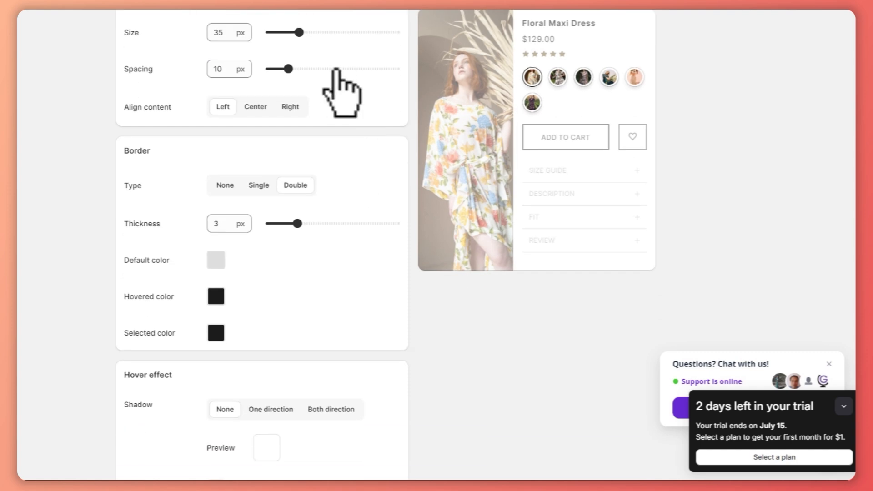
pyautogui.moveTo(298, 32)
pyautogui.mouseDown()
pyautogui.moveTo(360, 33)
pyautogui.moveTo(296, 32)
pyautogui.mouseUp()
pyautogui.moveTo(288, 69)
pyautogui.mouseDown()
pyautogui.moveTo(311, 69)
pyautogui.moveTo(290, 68)
pyautogui.mouseUp()
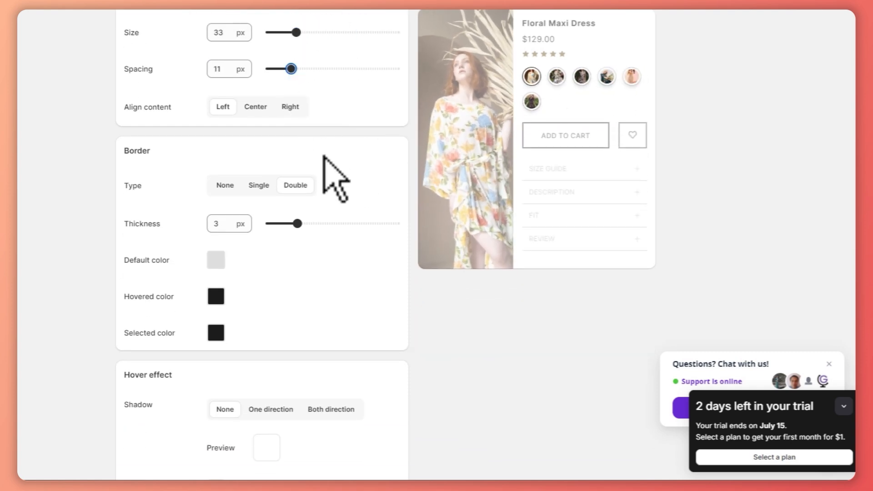
# Set the swatch border thickness to 1 px and its hovered color to black
pyautogui.scroll(-2, 331, 166)
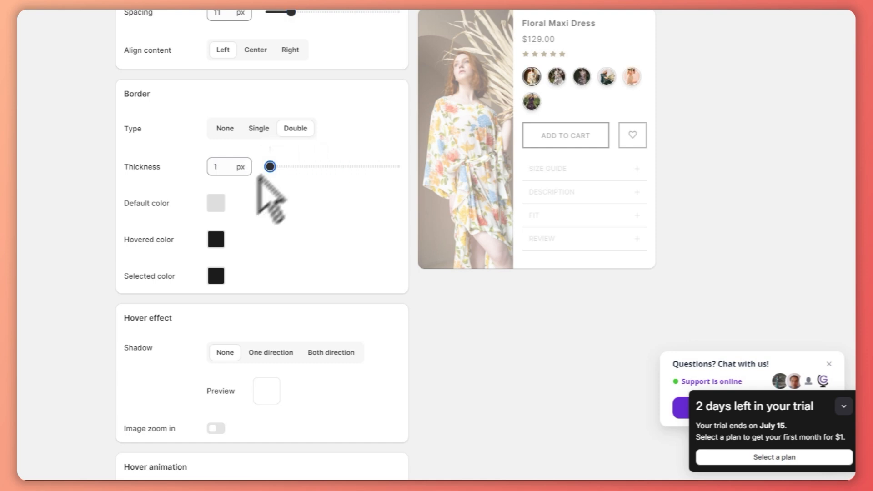
pyautogui.scroll(4, 266, 241)
pyautogui.scroll(-2, 272, 339)
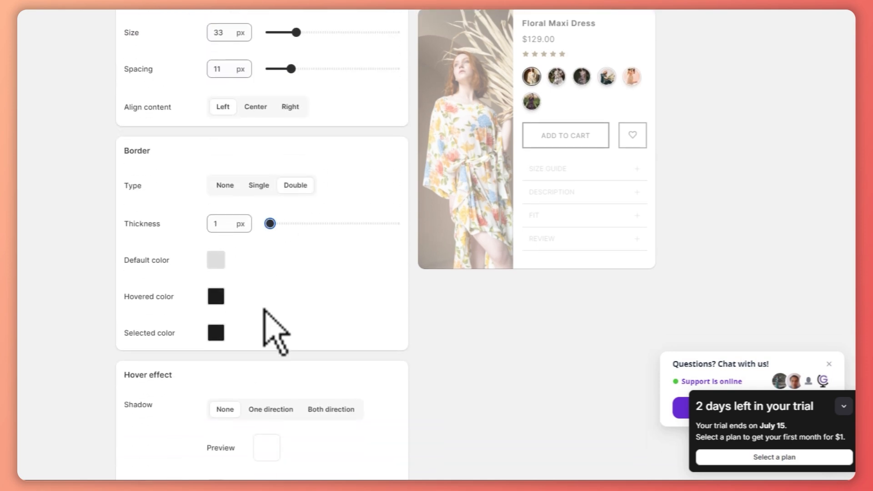
pyautogui.click(214, 296)
pyautogui.moveTo(274, 225); pyautogui.dragTo(178, 159)
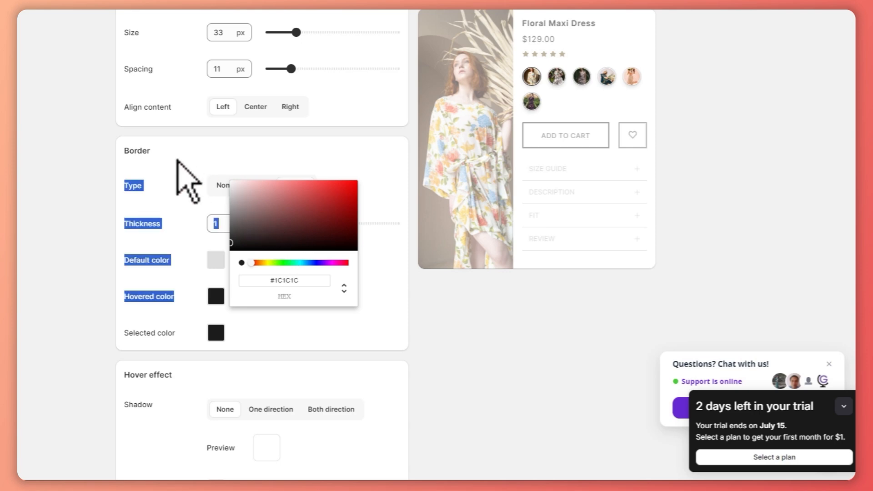
pyautogui.click(256, 286)
pyautogui.click(217, 290)
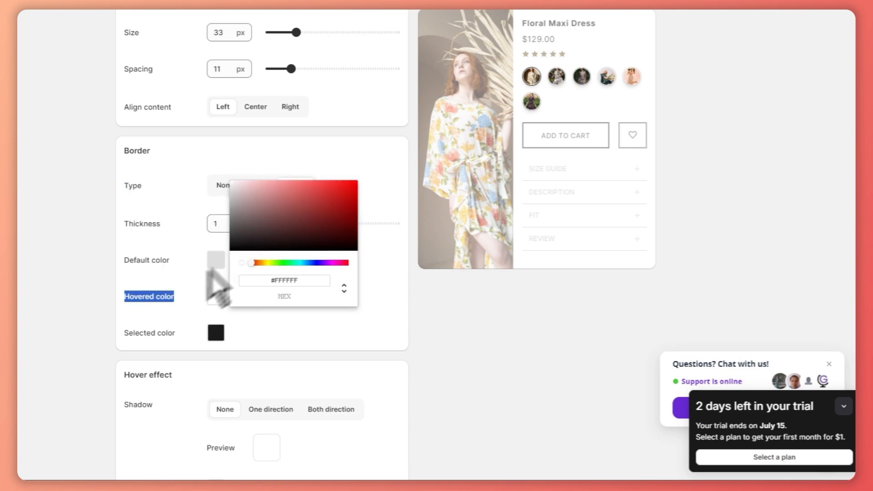
pyautogui.click(242, 300)
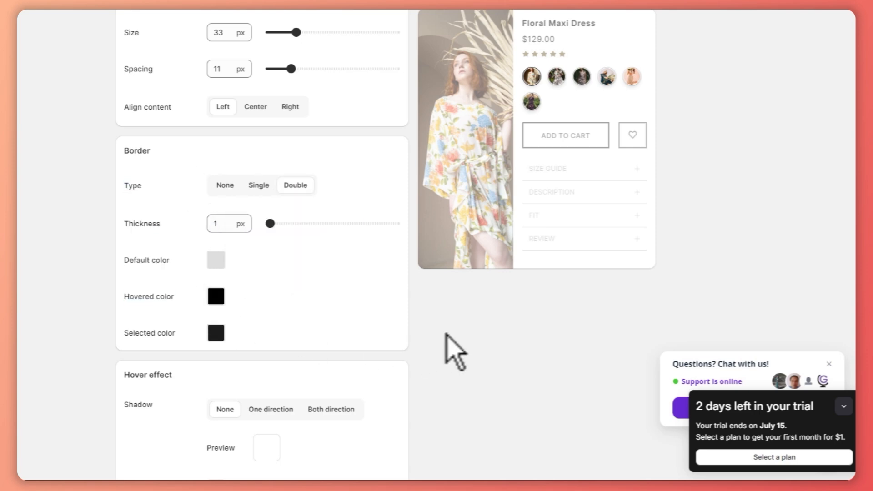
# Try the scaling hover animations, choose Float up and save the swatch appearance settings
pyautogui.scroll(-8, 442, 331)
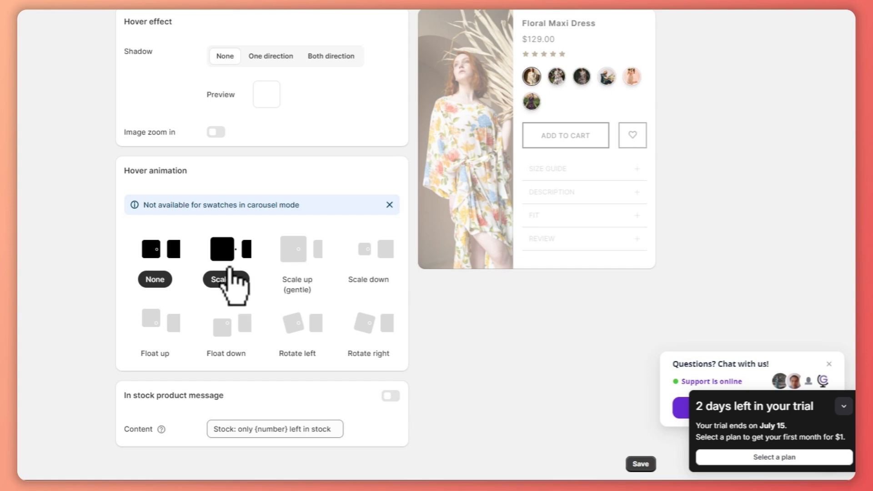
pyautogui.click(230, 273)
pyautogui.click(293, 273)
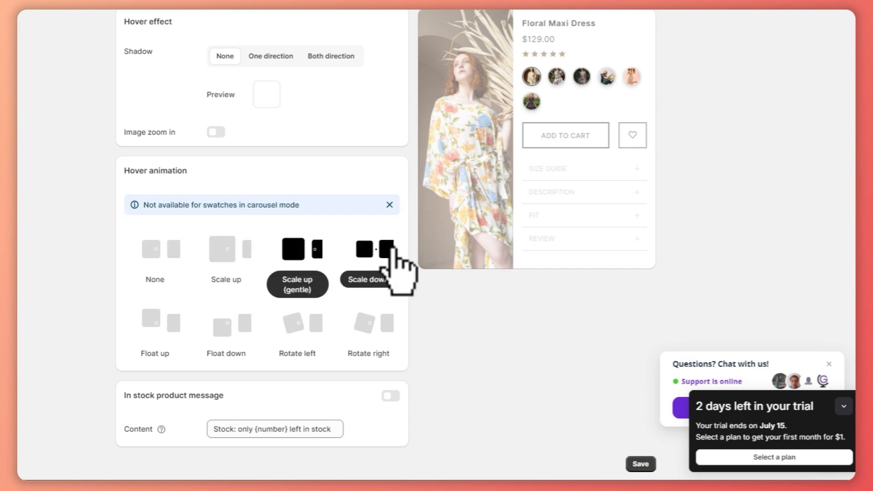
pyautogui.click(364, 254)
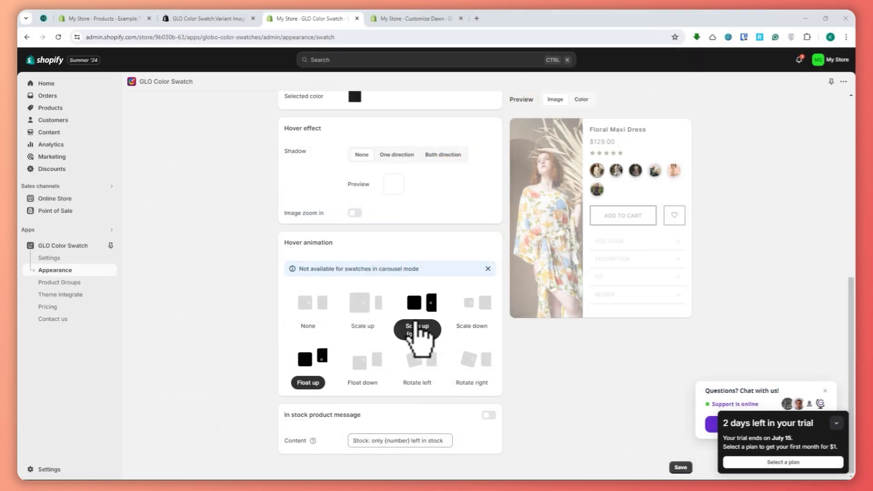
pyautogui.scroll(5, 245, 279)
pyautogui.scroll(-5, 244, 279)
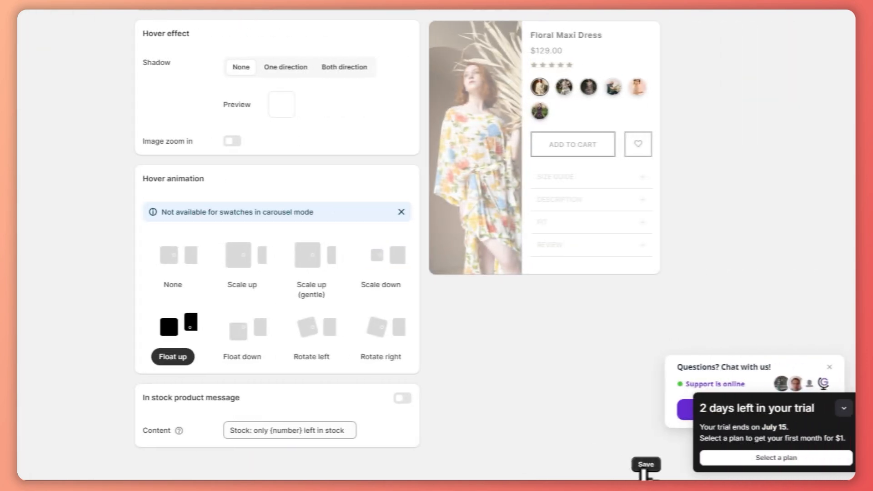
pyautogui.click(645, 466)
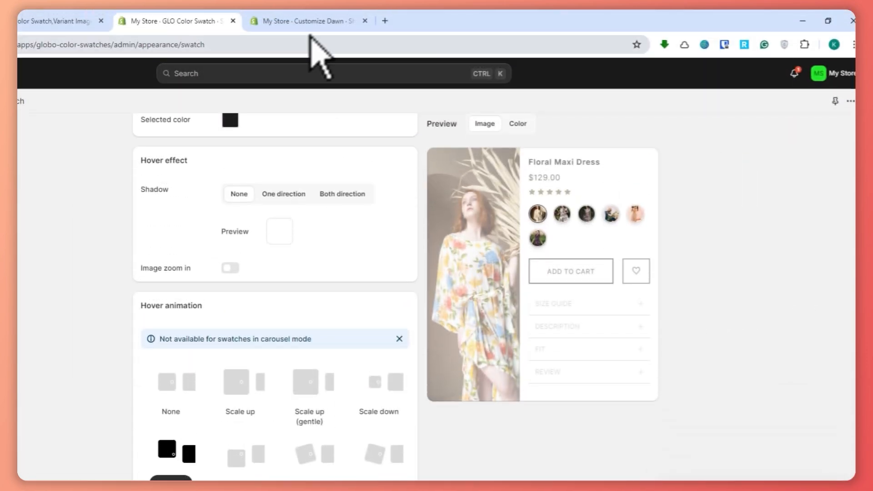
# Compare the saved swatch appearance settings with the Example T-Shirt swatches in the theme editor and check their hover animation
pyautogui.click(318, 22)
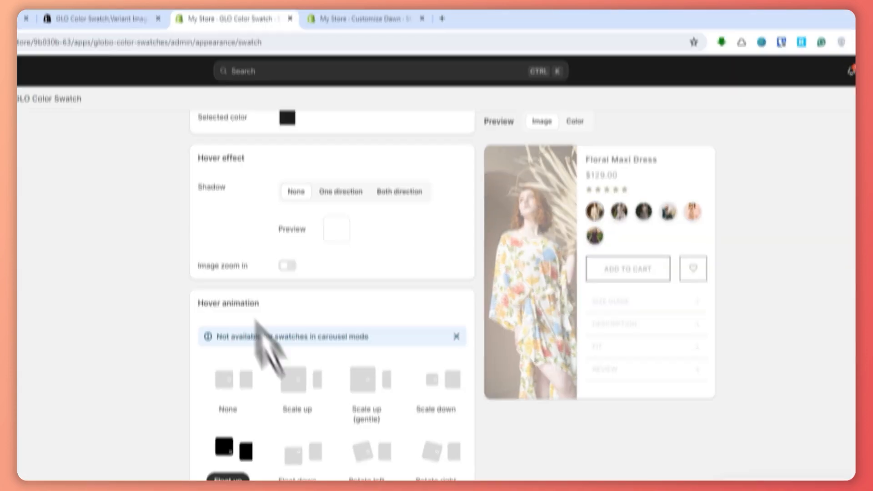
pyautogui.scroll(5, 319, 337)
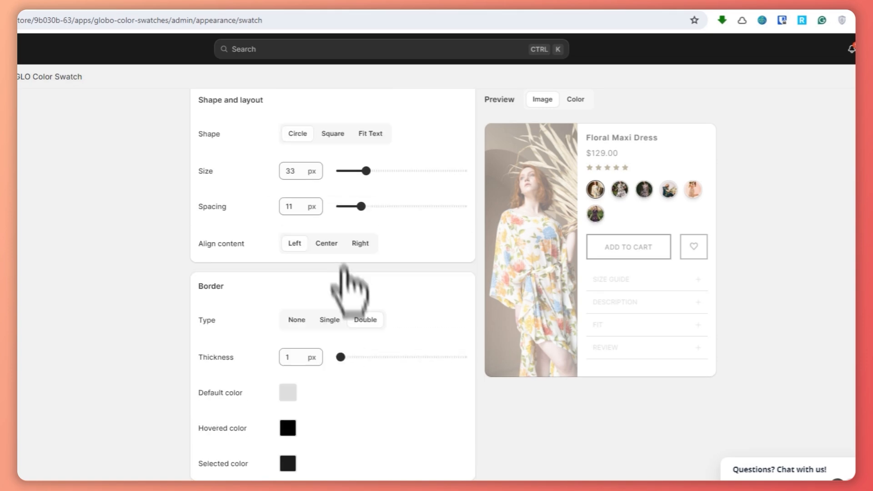
pyautogui.scroll(-5, 345, 287)
pyautogui.click(345, 21)
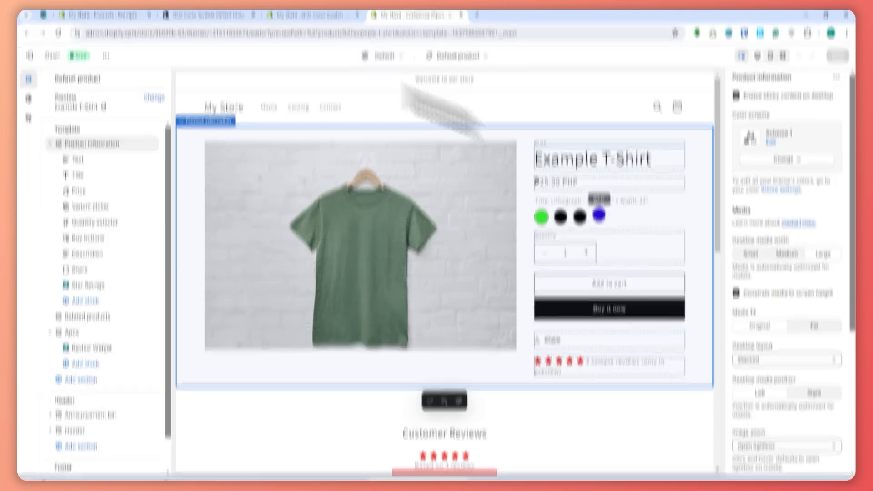
pyautogui.click(311, 22)
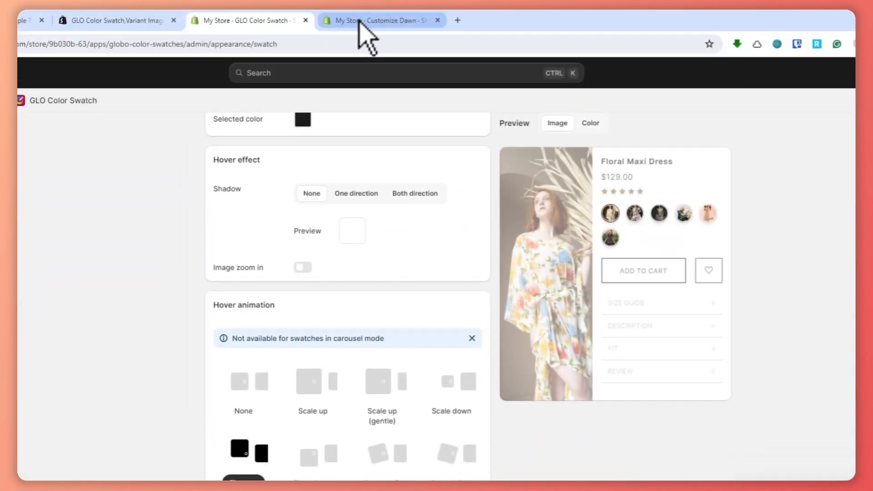
pyautogui.click(359, 22)
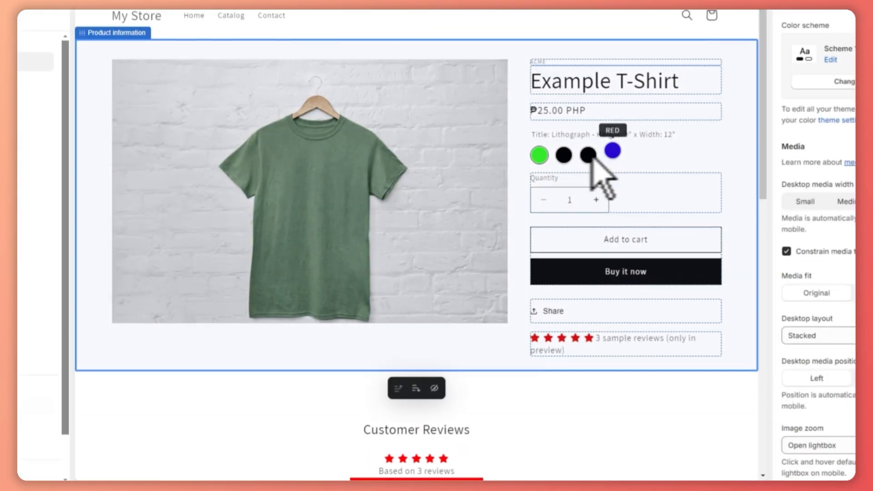